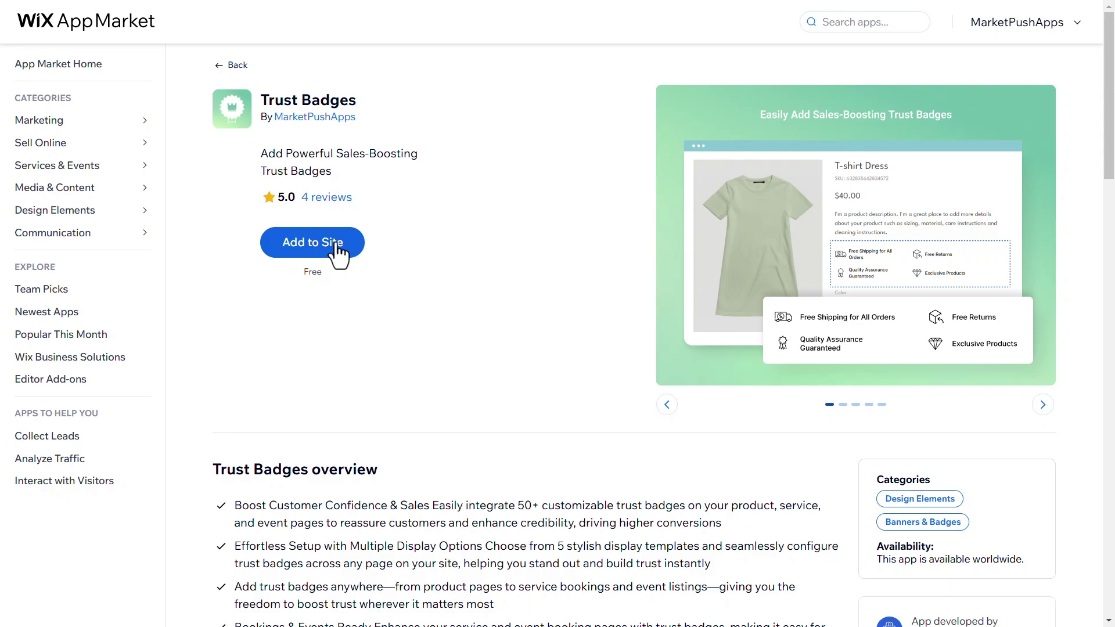
Open the site editor's App Market, search for "Trust badges" and open the Trust Badges app page.
left_click(338, 255)
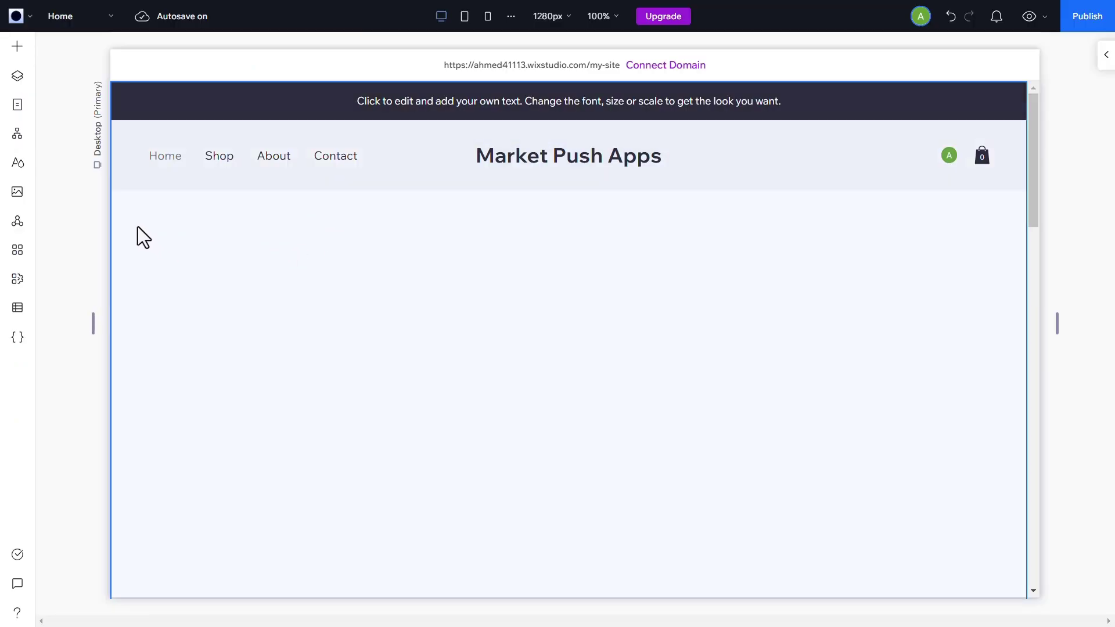
left_click(18, 251)
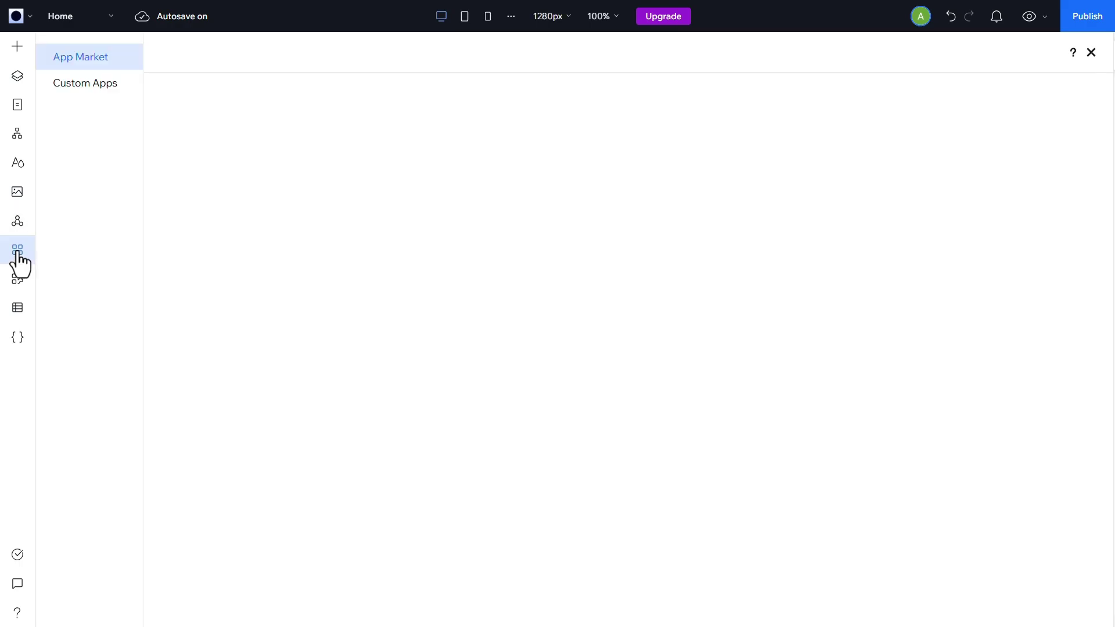
left_click(511, 175)
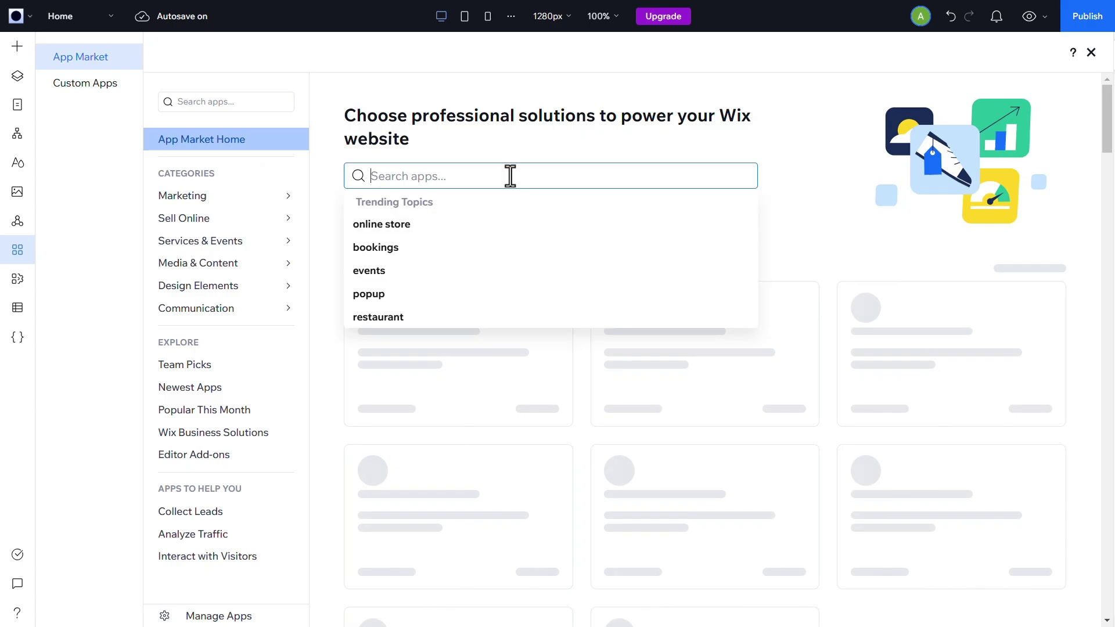
type("T")
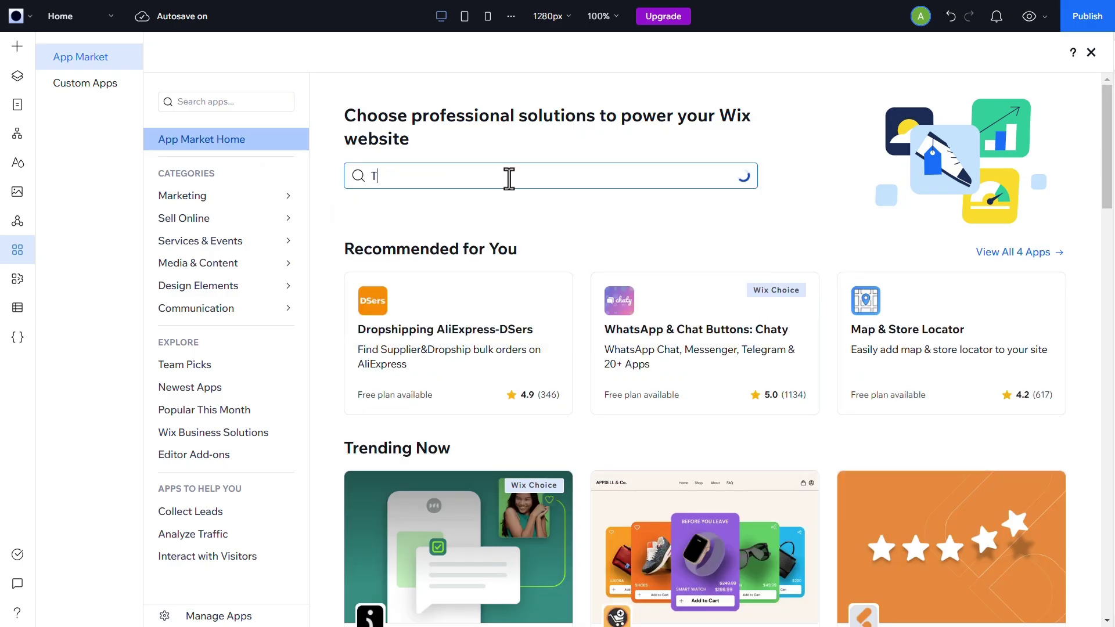
type("rust badges")
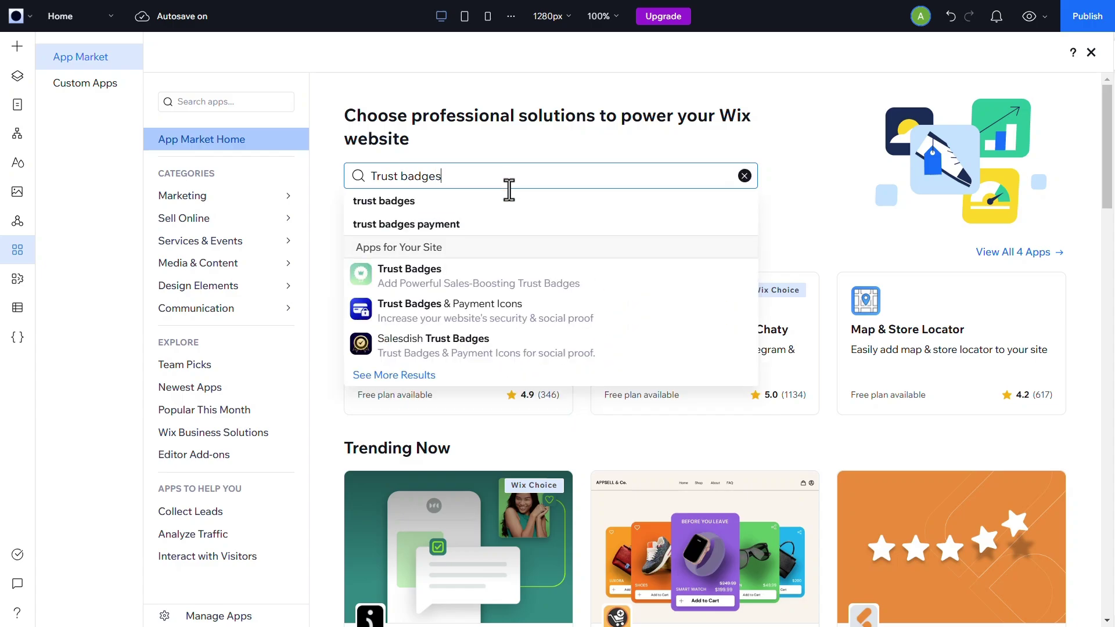
left_click(396, 278)
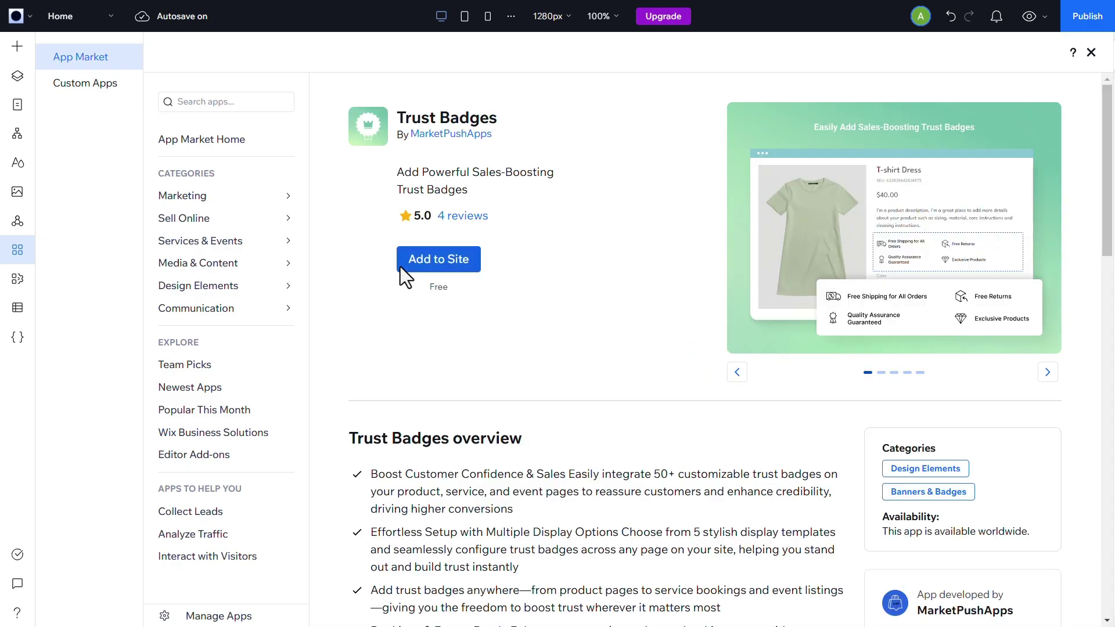
Add the Trust Badges app to the site, agreeing to the third-party app terms.
left_click(437, 261)
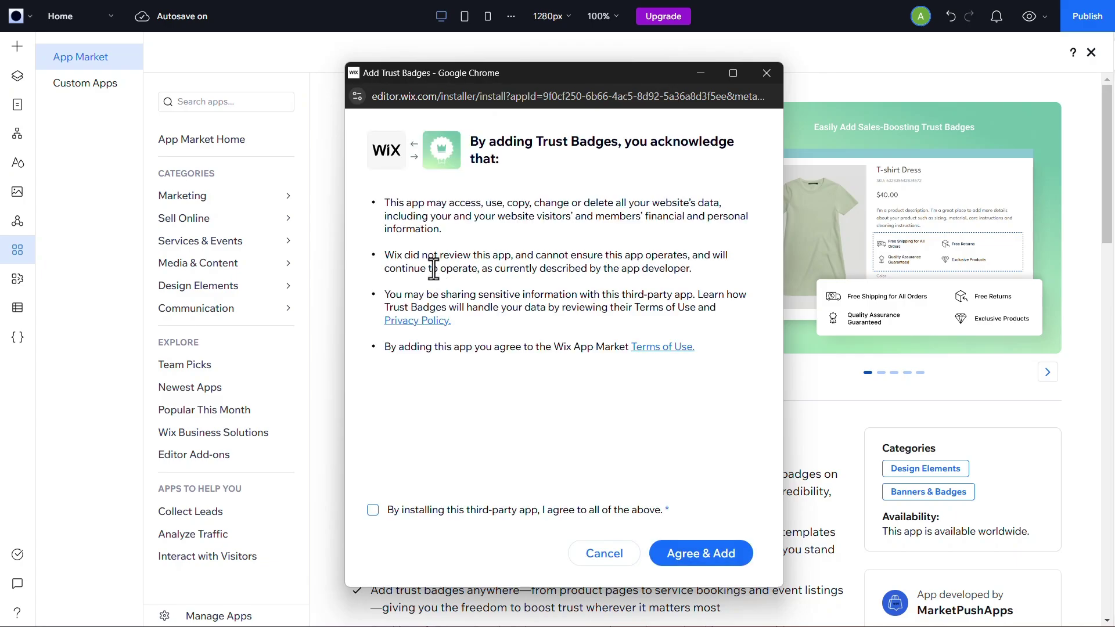
left_click(373, 512)
left_click(721, 563)
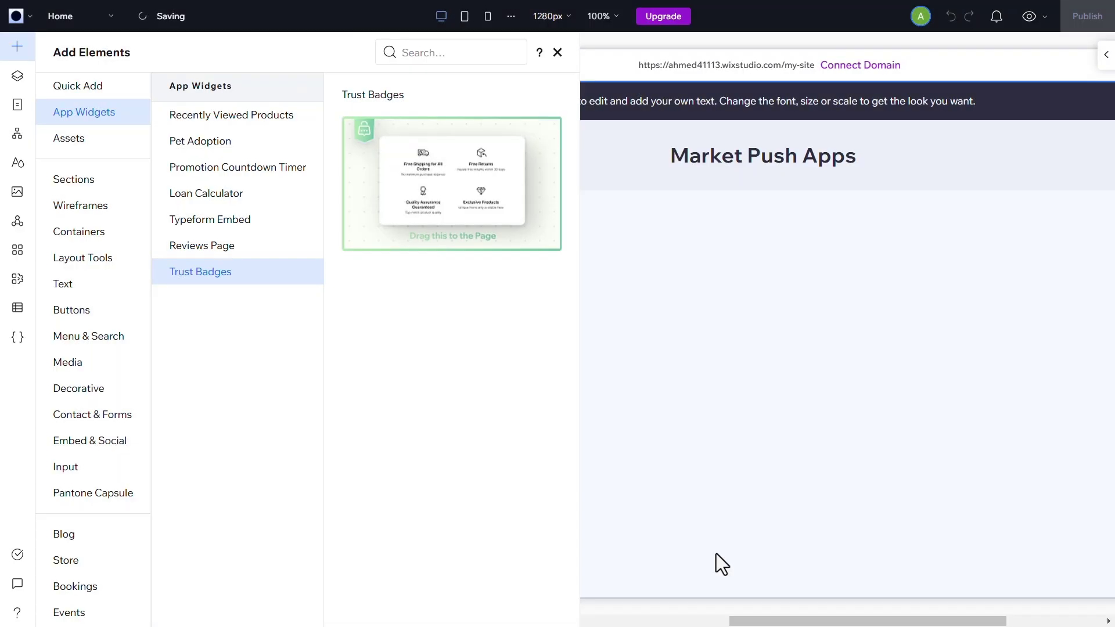
Place the Trust Badges widget in the blank area below the Home page header.
key("ctrl+minus")
key("ctrl+minus")
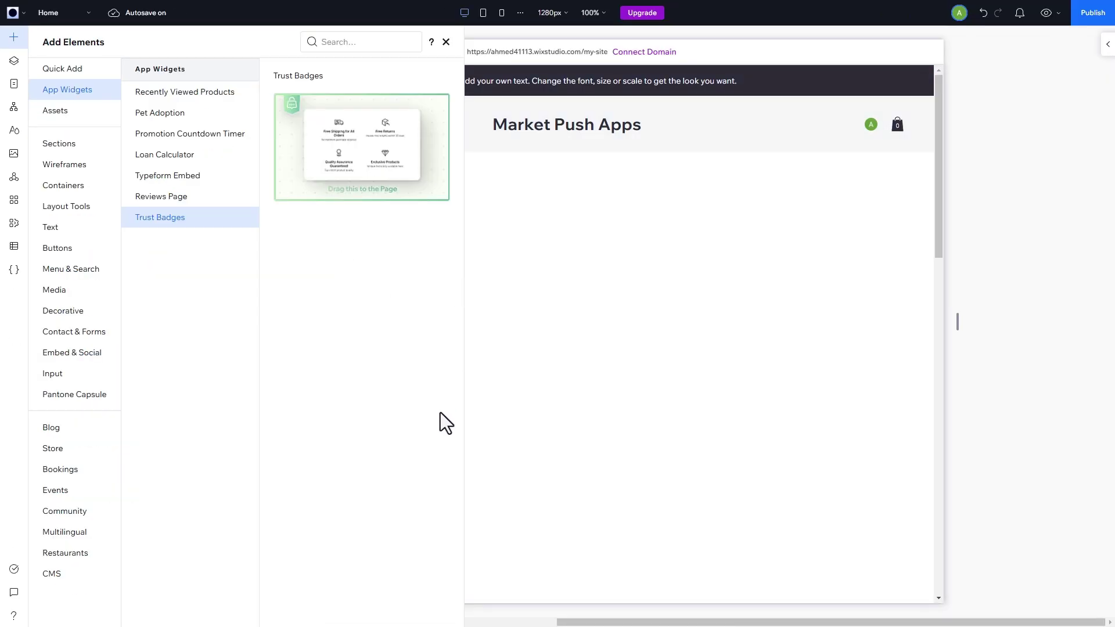
left_click_drag(352, 171, 525, 323)
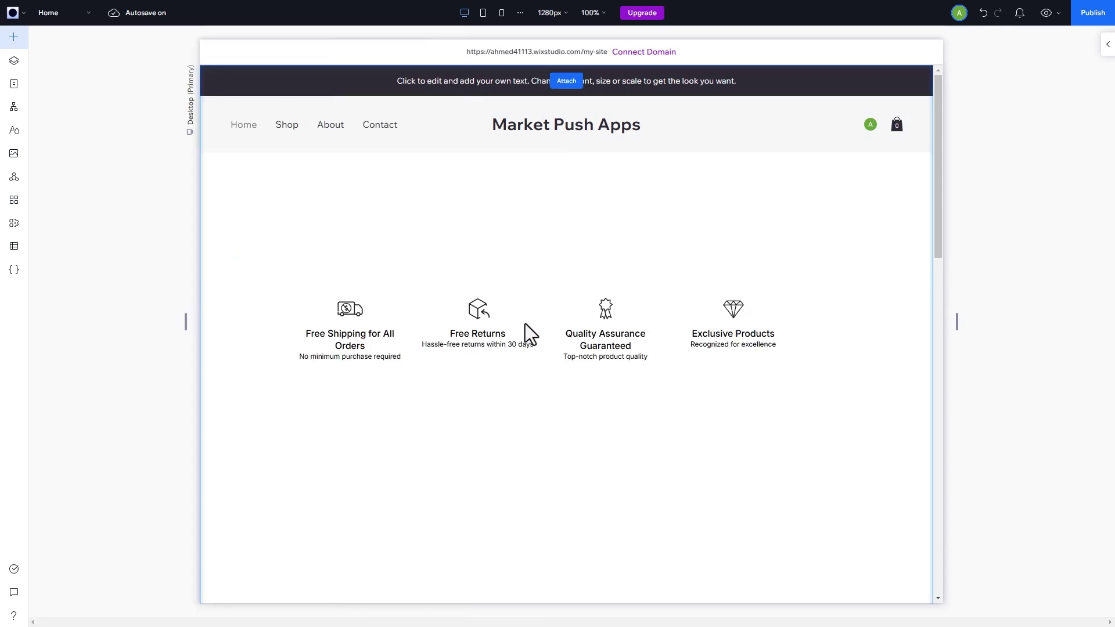
Delete the Trust Badges widget from the Home page.
left_click(479, 329)
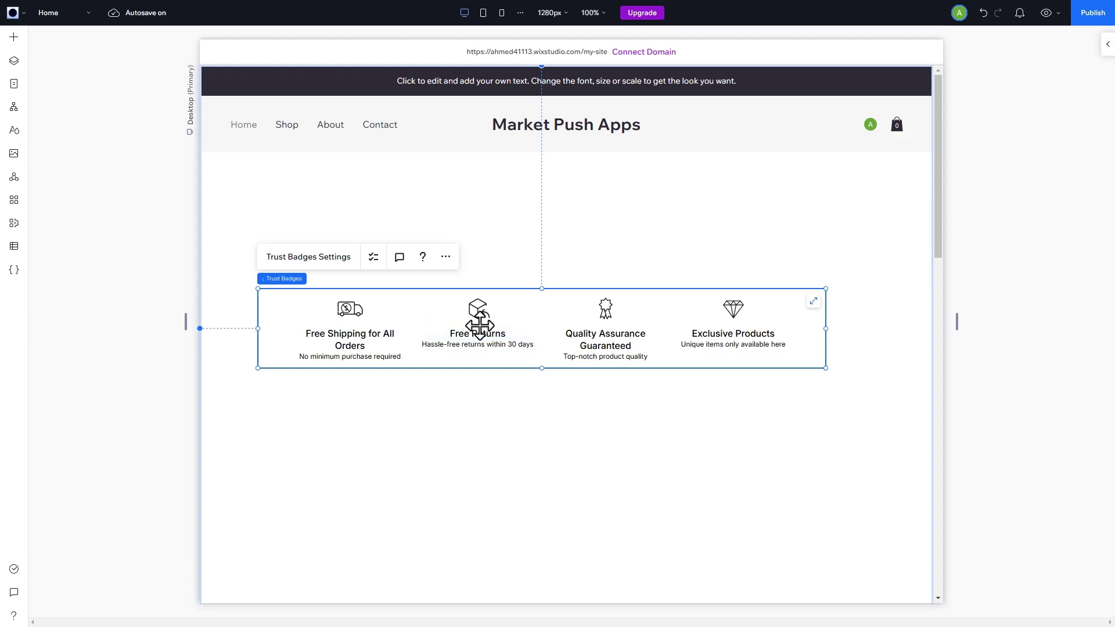
left_click(445, 257)
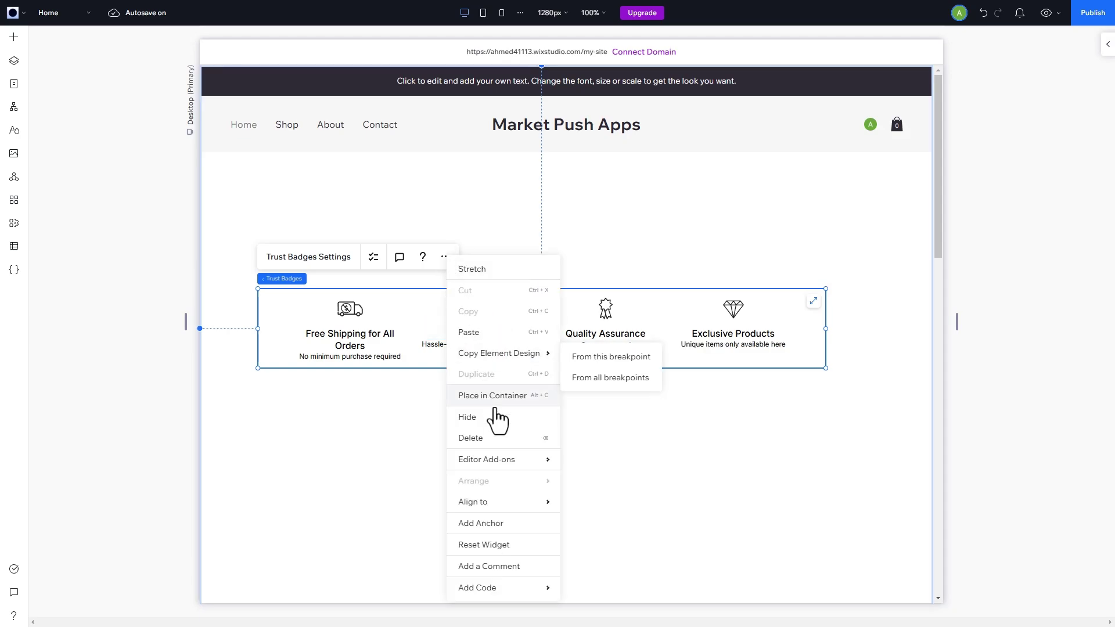
key("Delete")
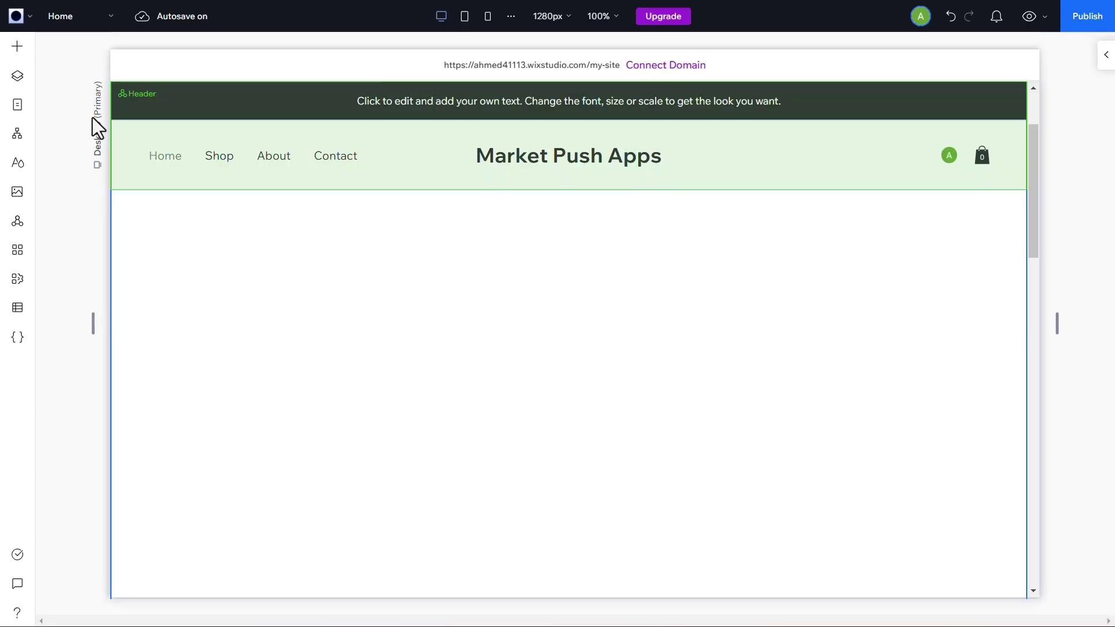
Open the Product Page from the store pages for editing.
left_click(18, 107)
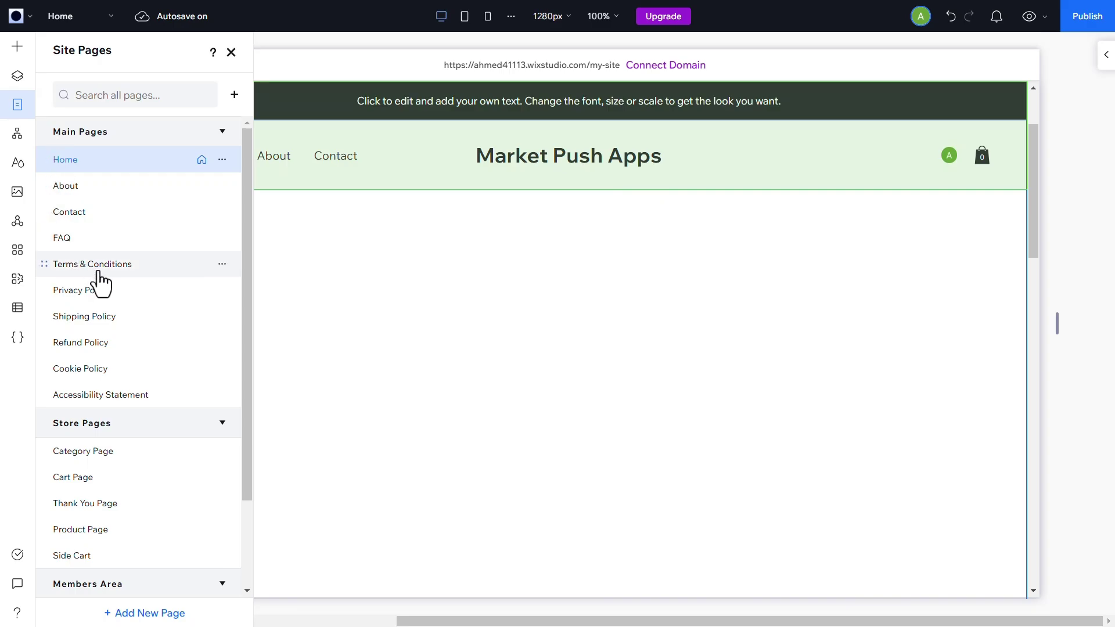
scroll(116, 349, "down", 2)
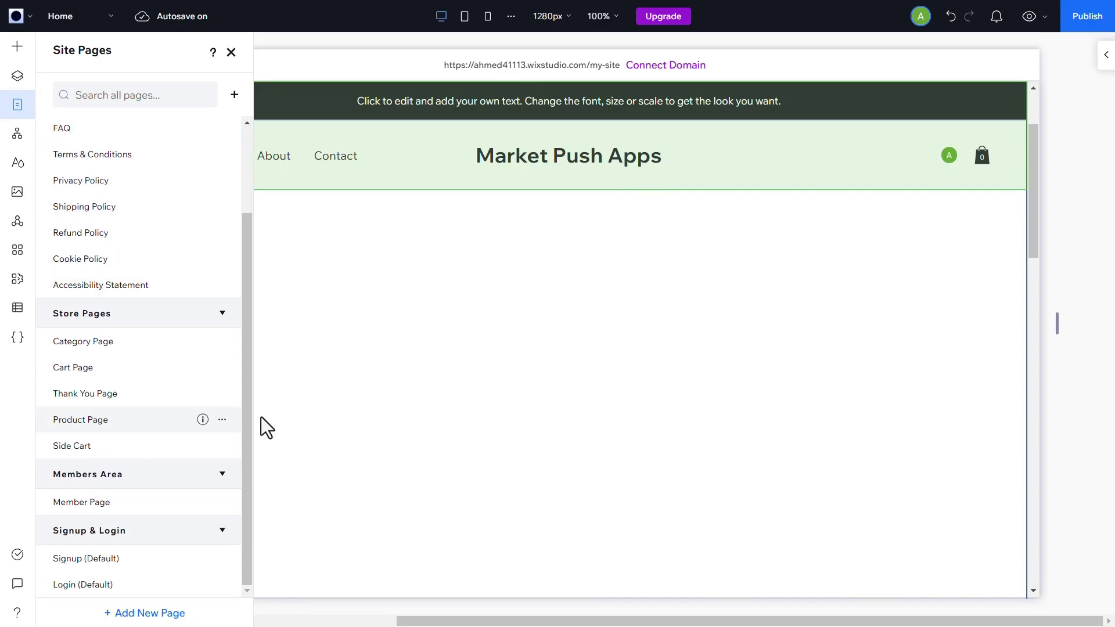
left_click(86, 432)
left_click(16, 110)
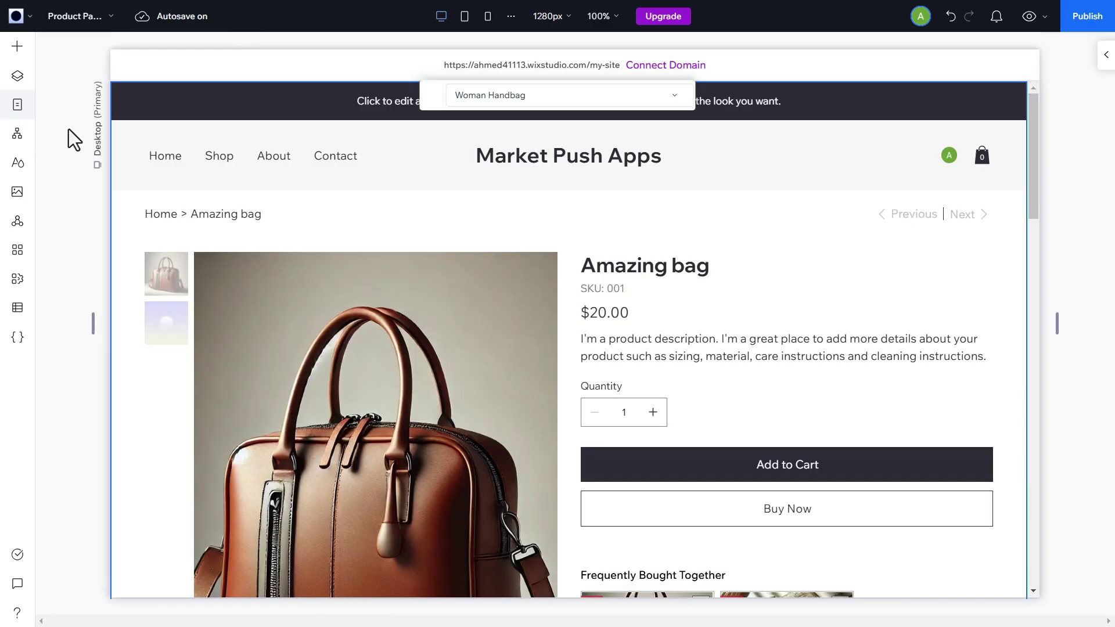
Add the Trust Badges plugin to the Product Page element and close the plugin list.
scroll(528, 321, "down", 10)
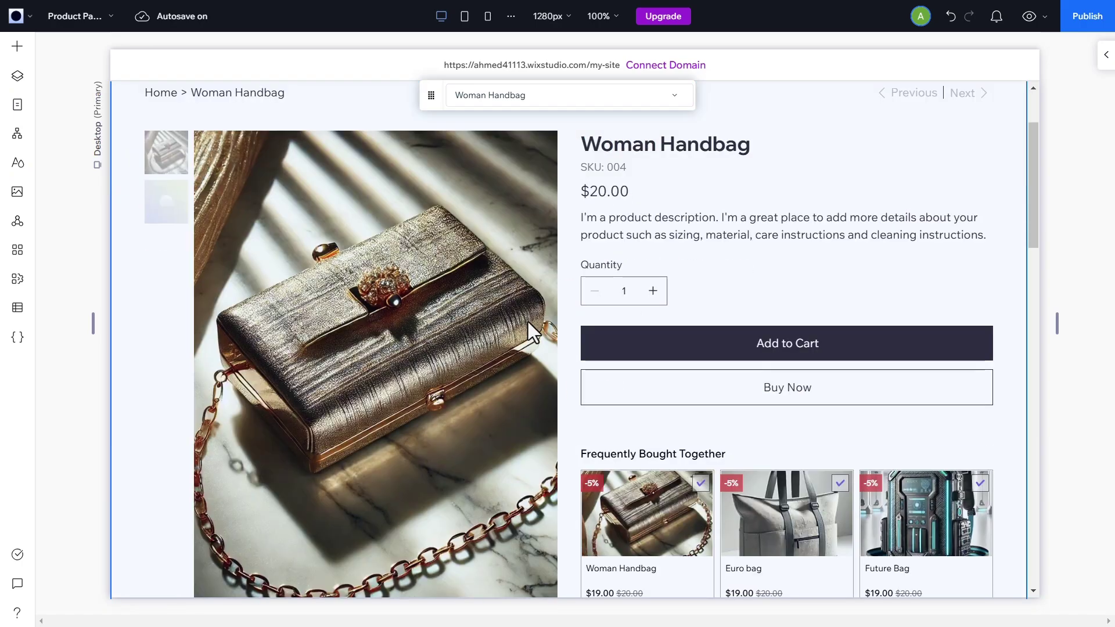
scroll(529, 313, "up", 2)
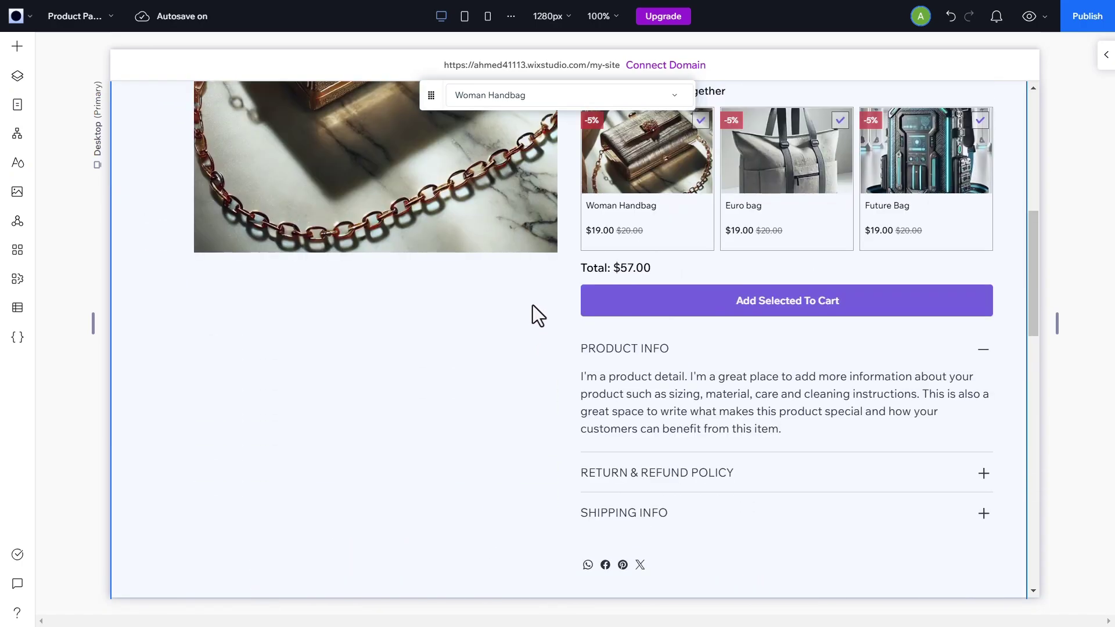
left_click(520, 343)
left_click(470, 321)
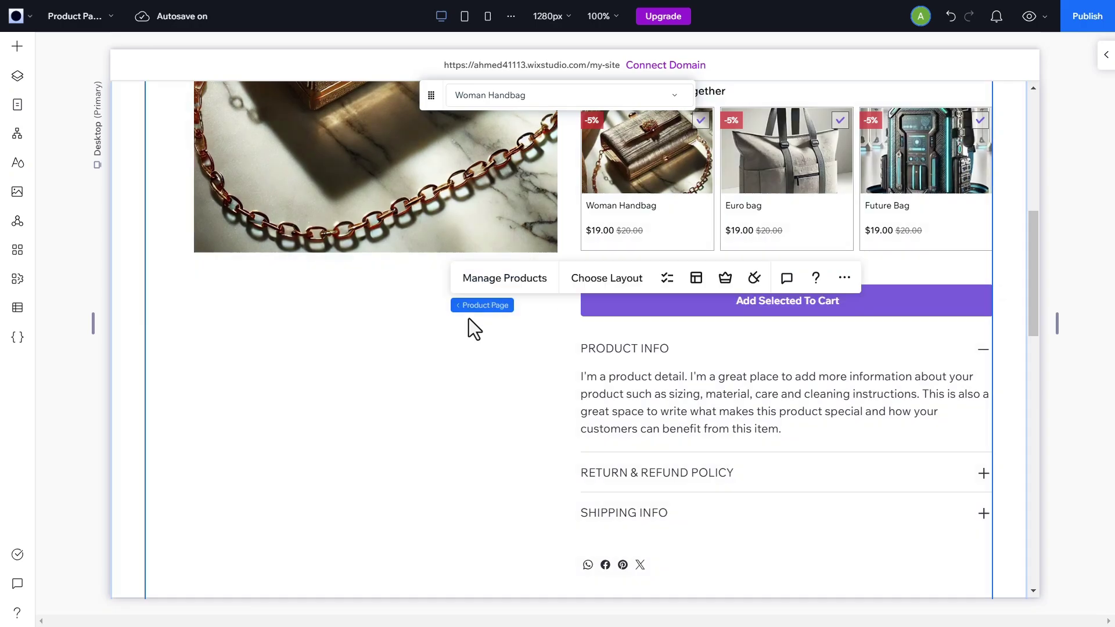
left_click(755, 279)
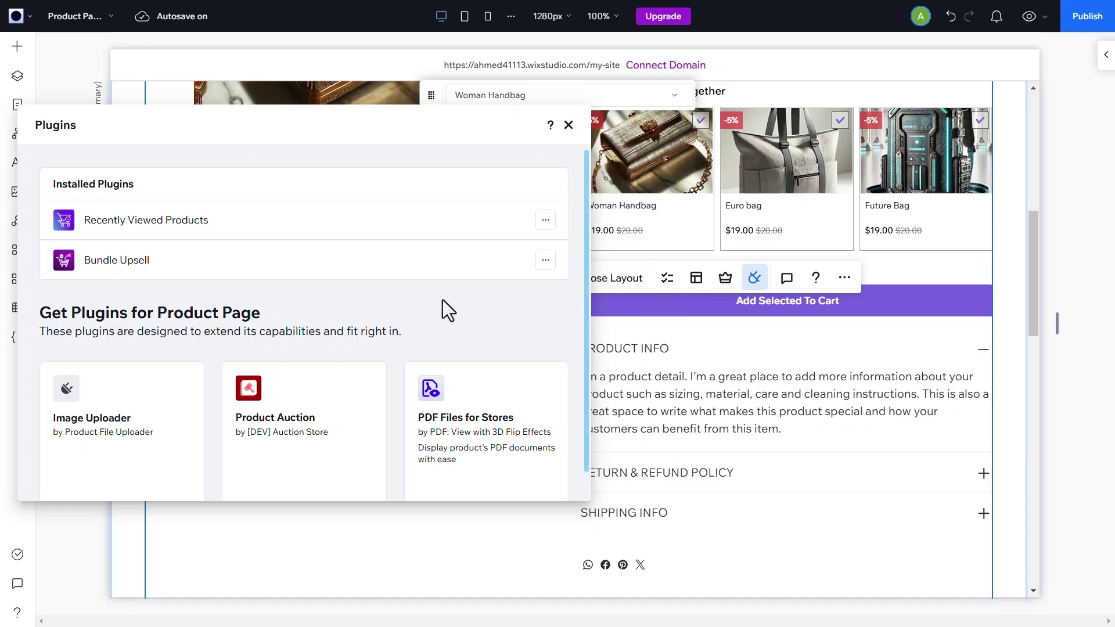
scroll(263, 300, "down", 2)
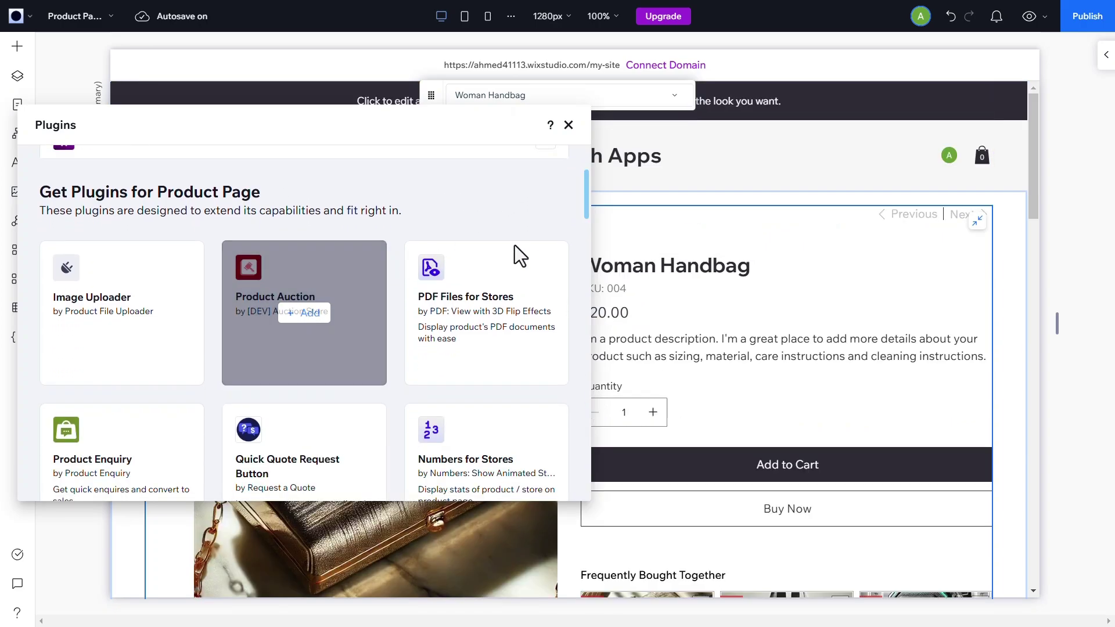
scroll(529, 259, "down", 4)
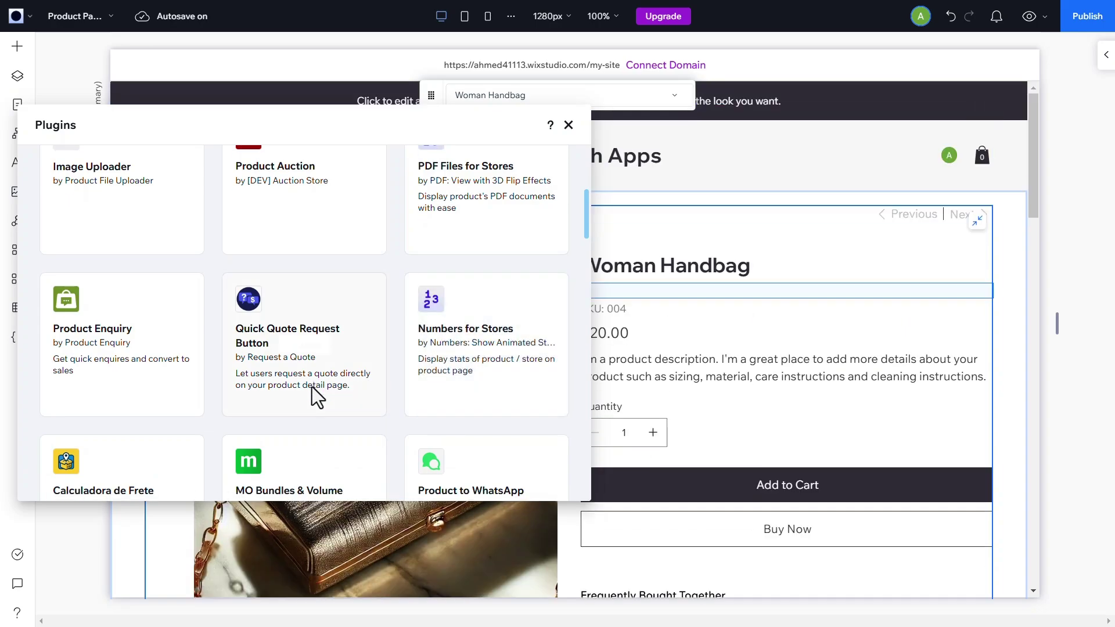
scroll(346, 408, "down", 3)
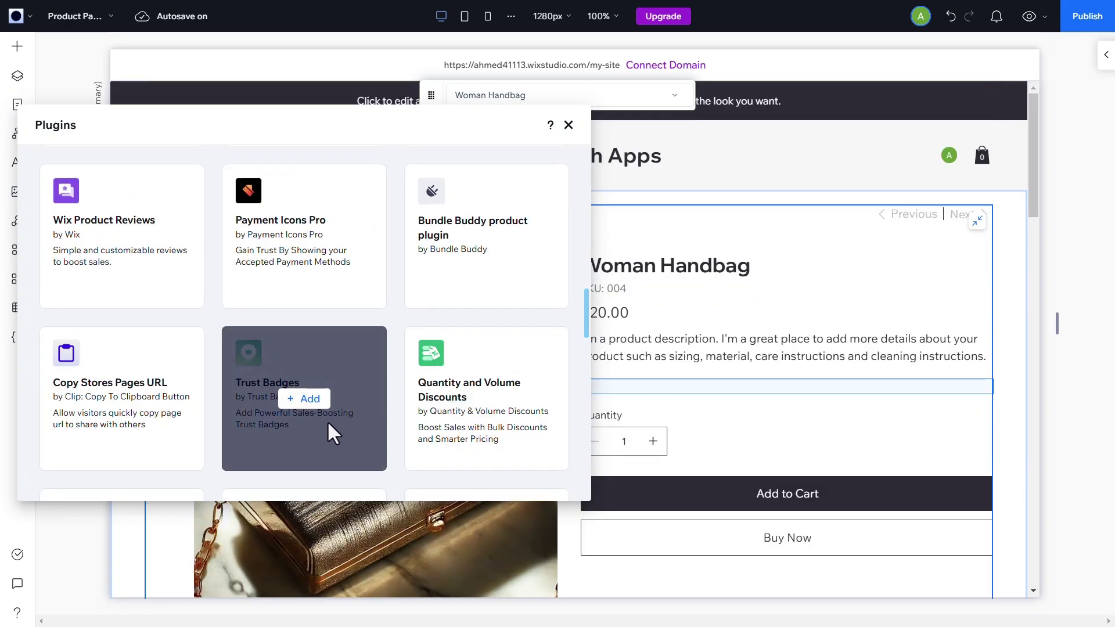
left_click(308, 398)
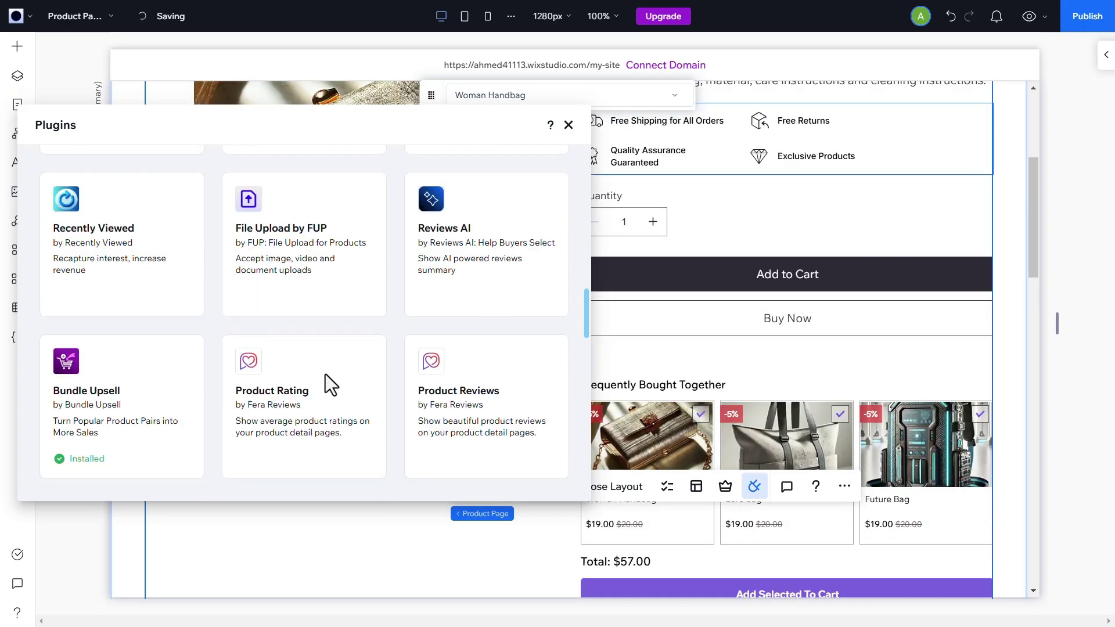
left_click(568, 125)
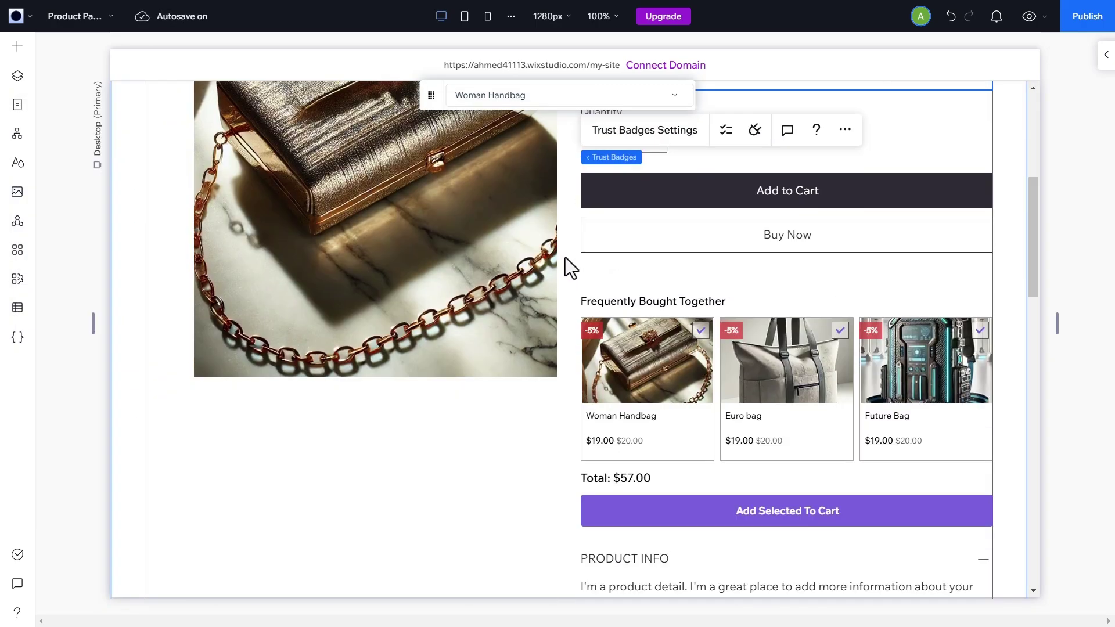
Open the Trust Badges settings on the product page and review the available templates and selectable badges.
scroll(566, 259, "up", 2)
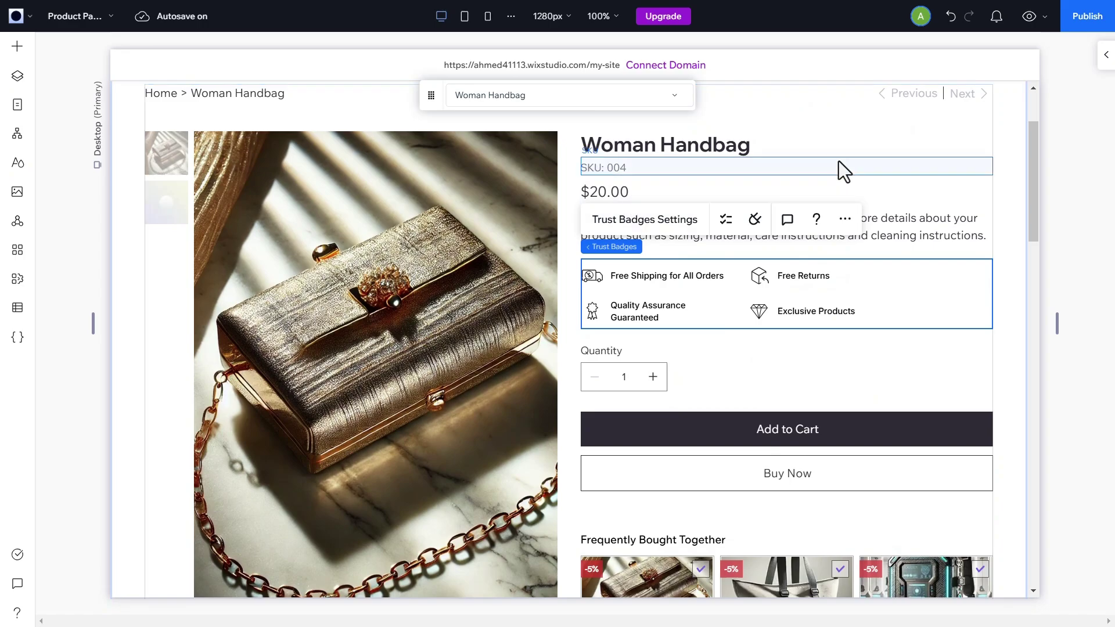
left_click(842, 169)
left_click(662, 268)
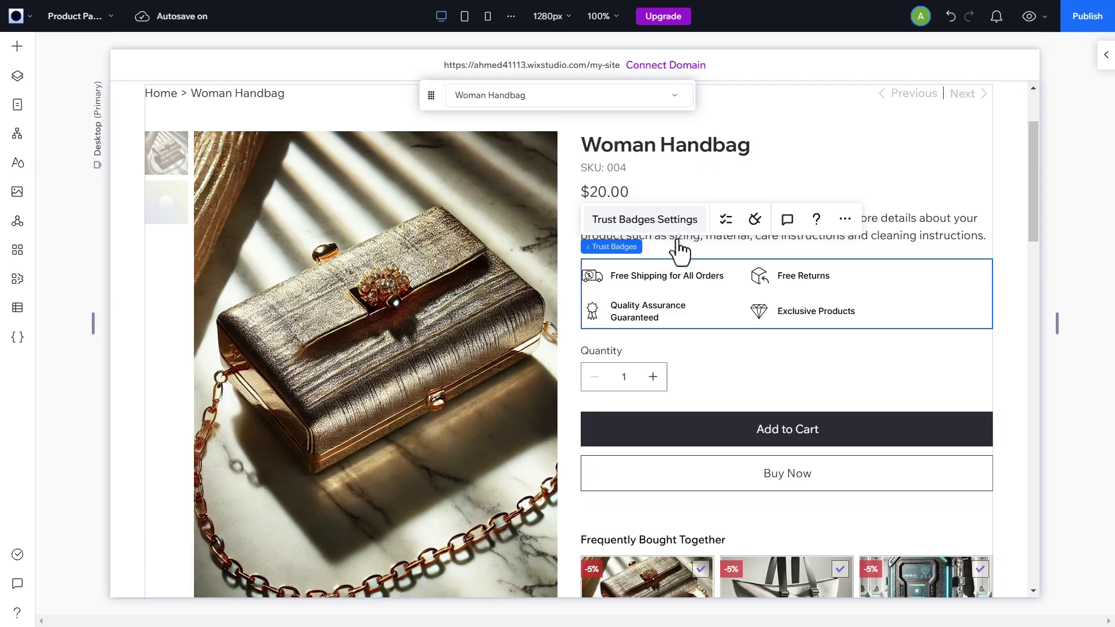
left_click(651, 221)
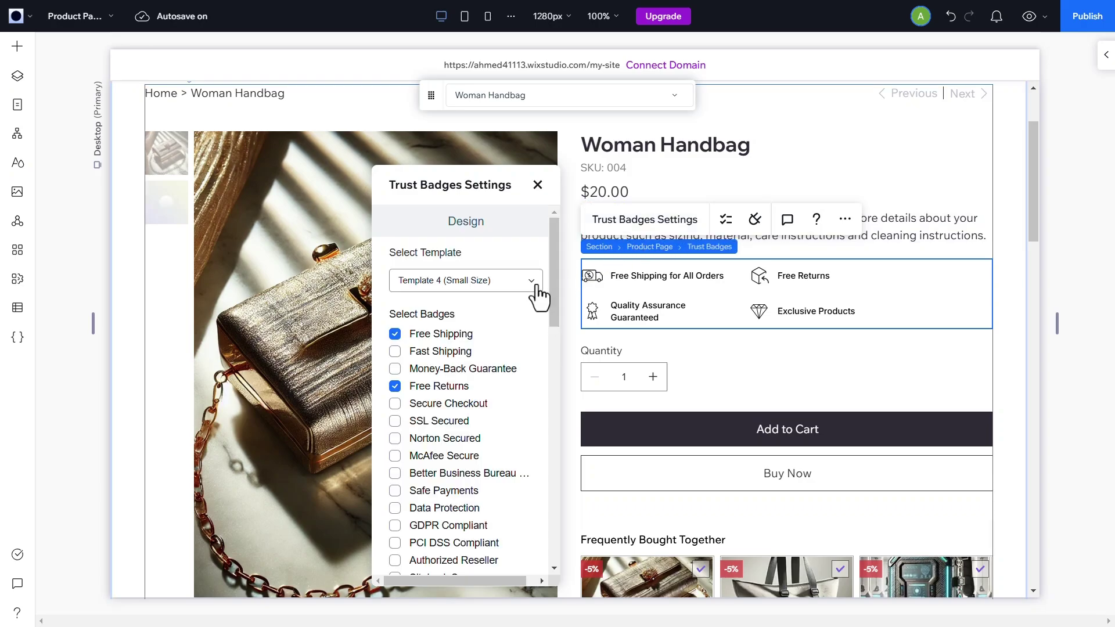
left_click(517, 281)
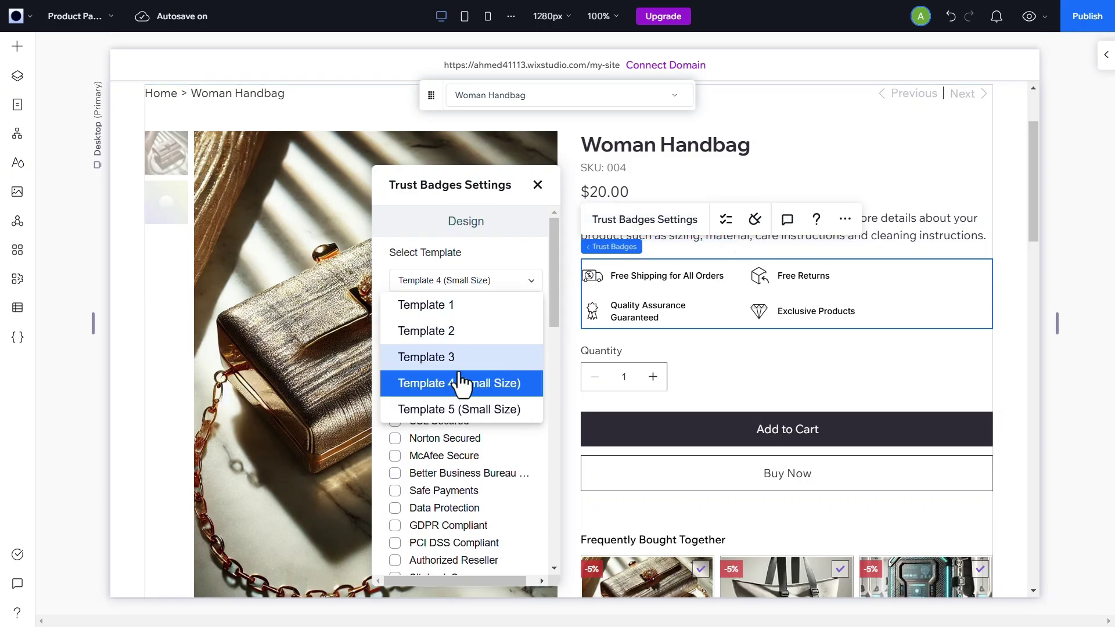
left_click(483, 283)
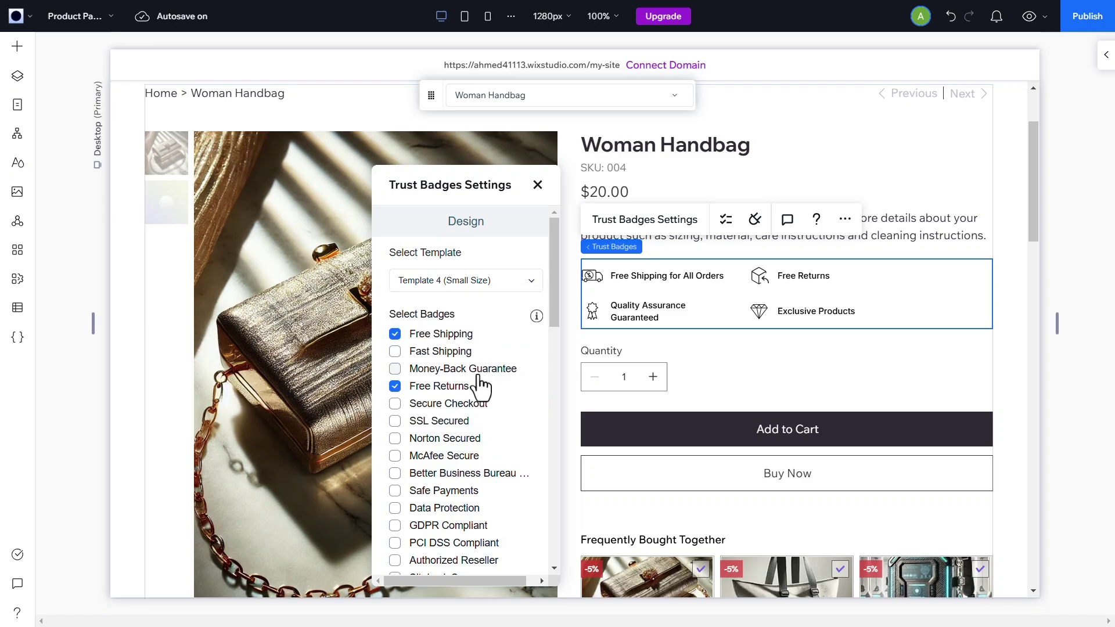
scroll(478, 395, "down", 2)
scroll(459, 482, "down", 10)
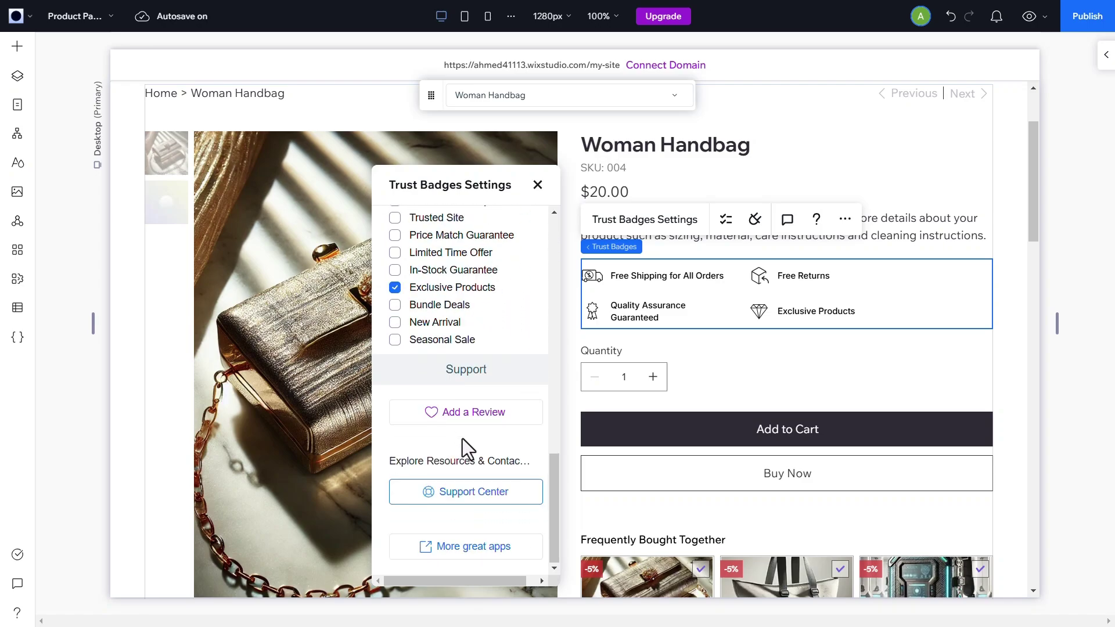
scroll(482, 314, "up", 7)
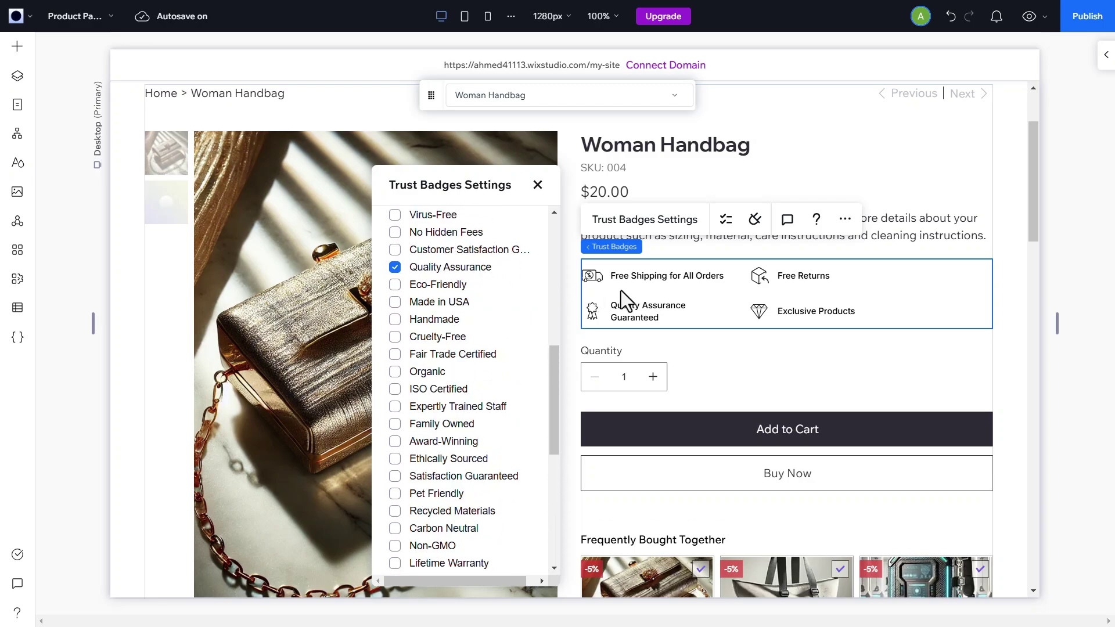
Select the "Free Shipping for All Orders" badge title text and show its design options.
left_click(644, 283)
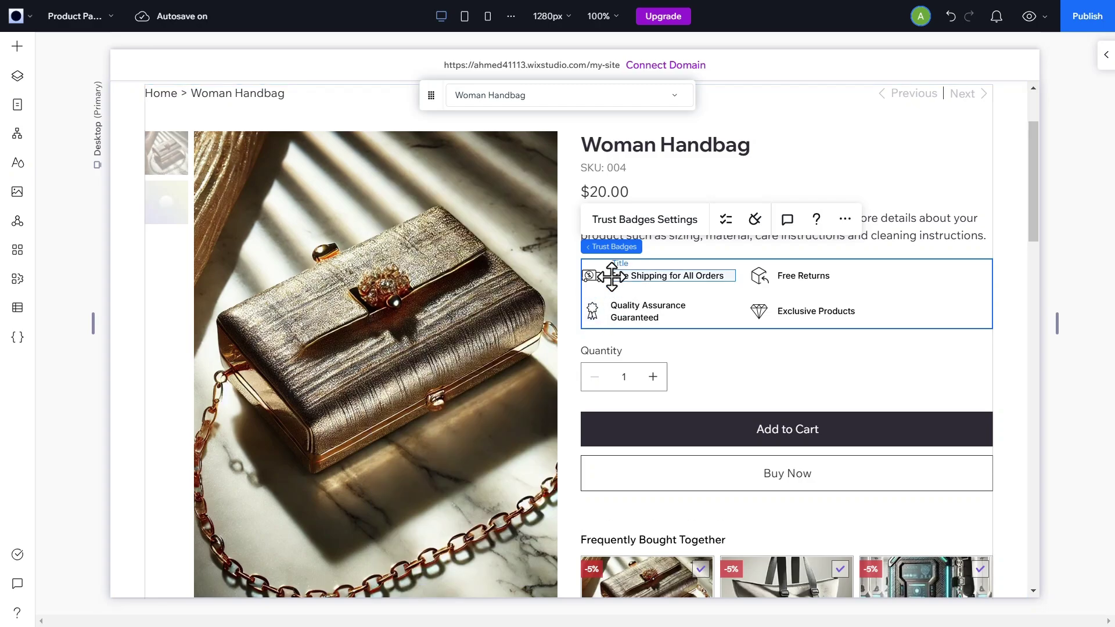
left_click(630, 277)
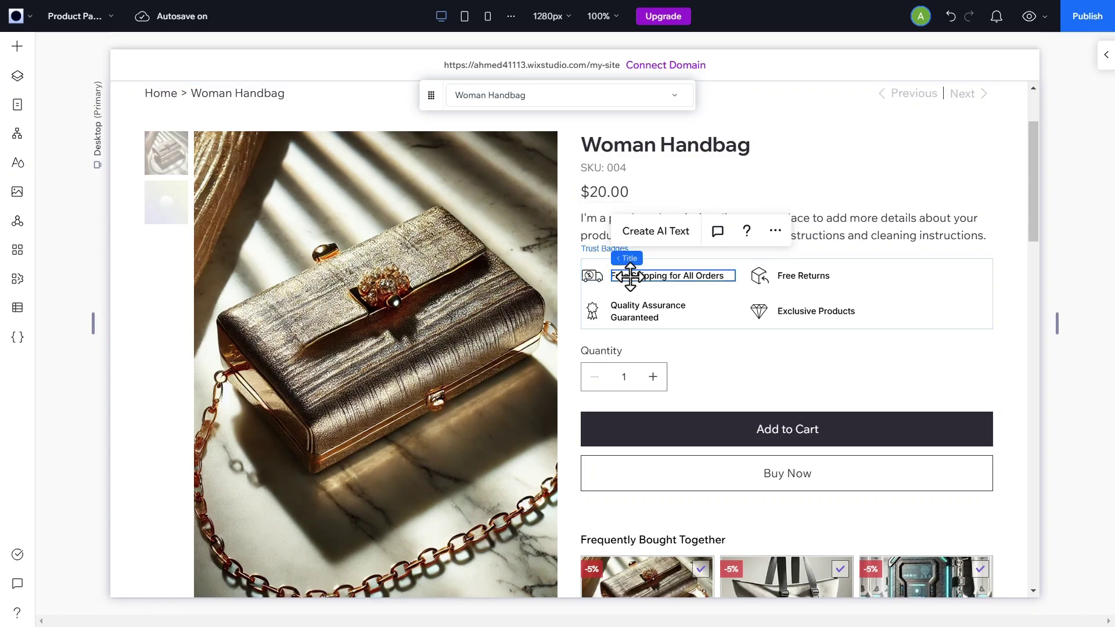
double_click(675, 277)
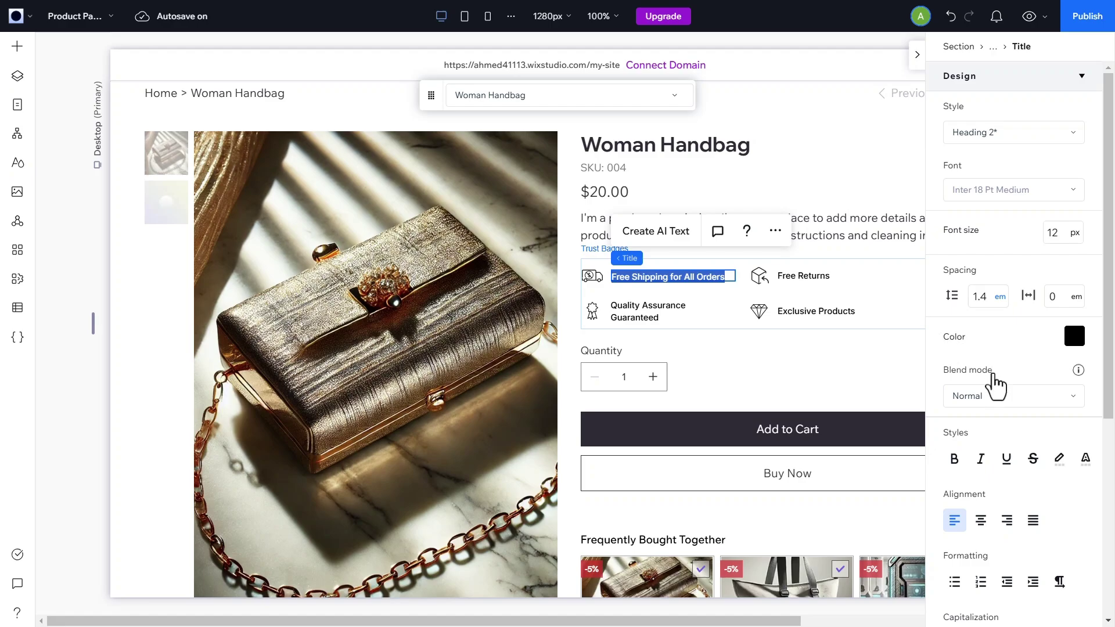
Extend the free-shipping badge title so it reads "Free Shipping for All Orders Above 50$".
left_click(728, 279)
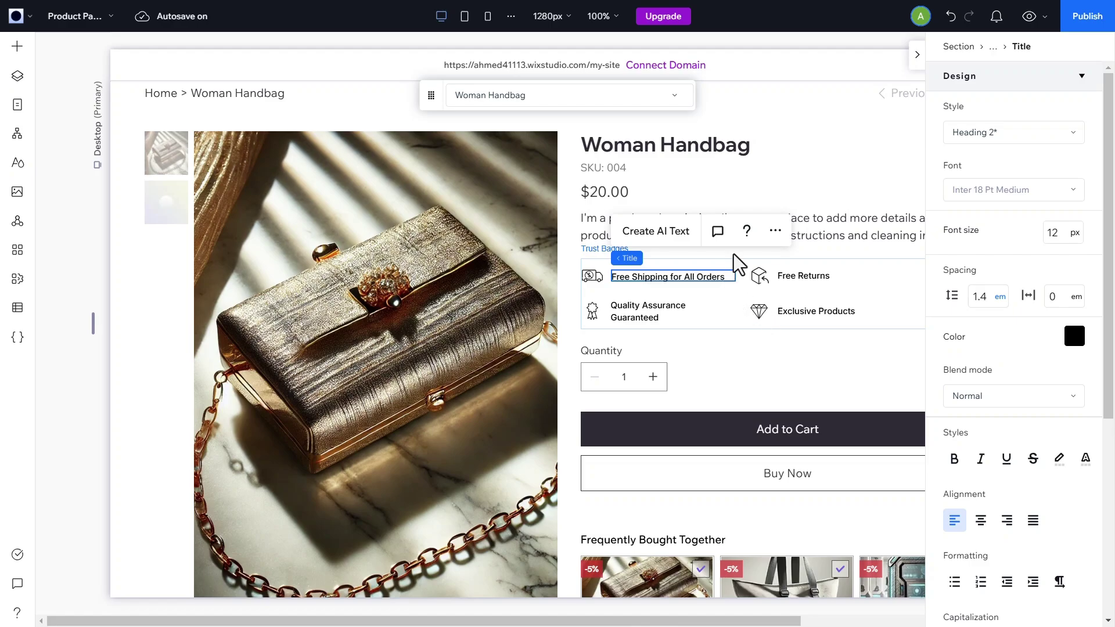
type("Above")
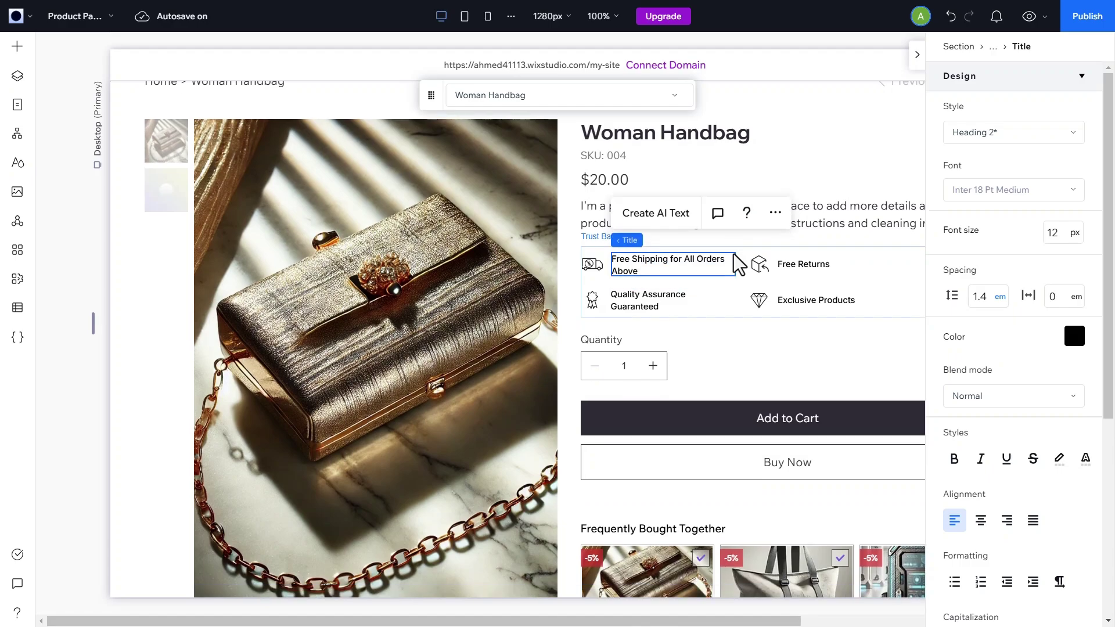
type(" 50$")
Show the design options of the free-shipping badge's icon, and collapse the inspector.
left_click(591, 267)
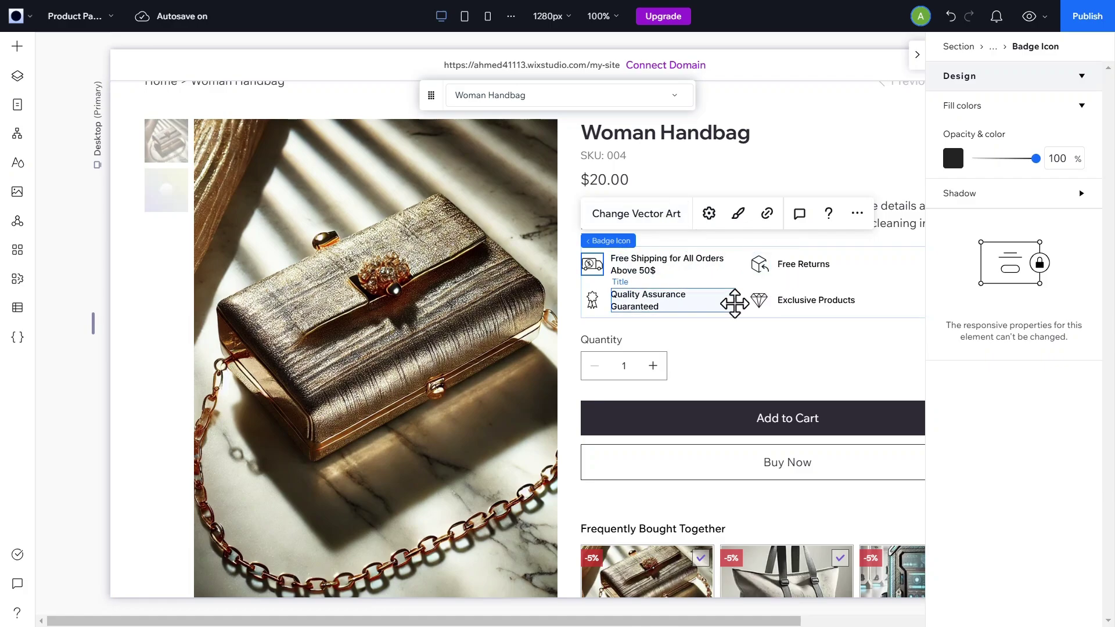
key("ctrl+shift+i")
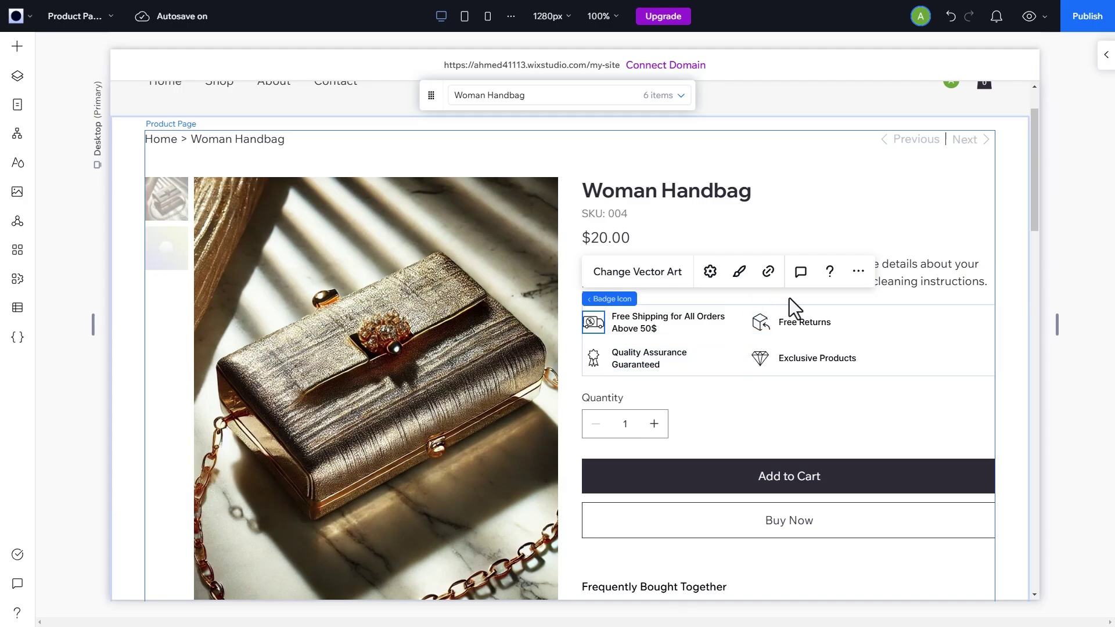
Select the Trust Badges plugin, review the placement options for moving it, and dismiss them without choosing another position.
left_click(830, 302)
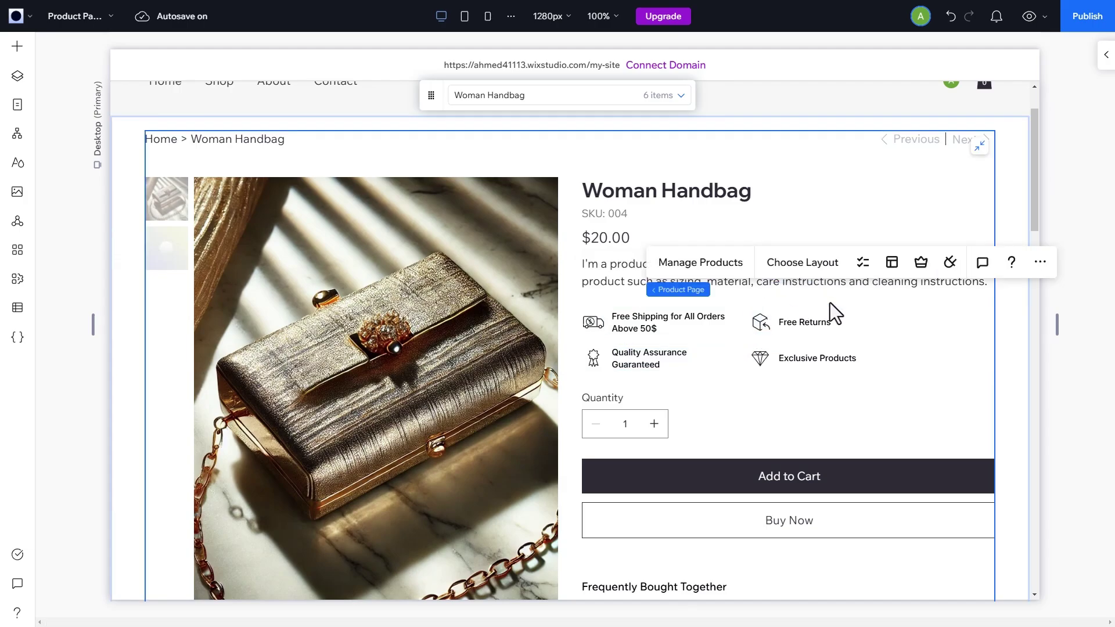
left_click(626, 307)
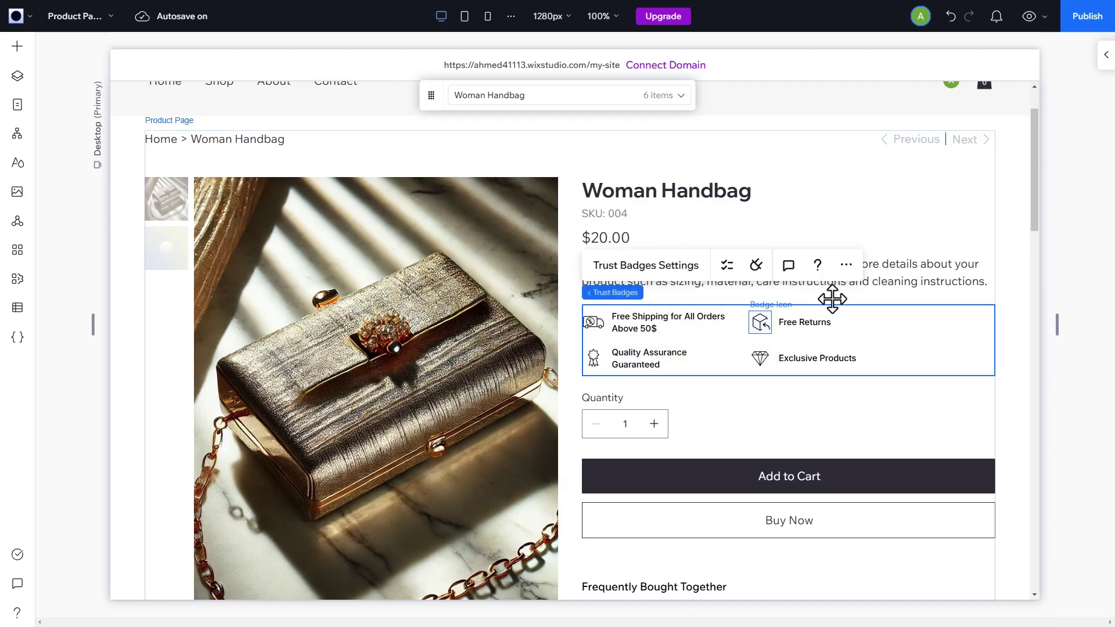
left_click(844, 268)
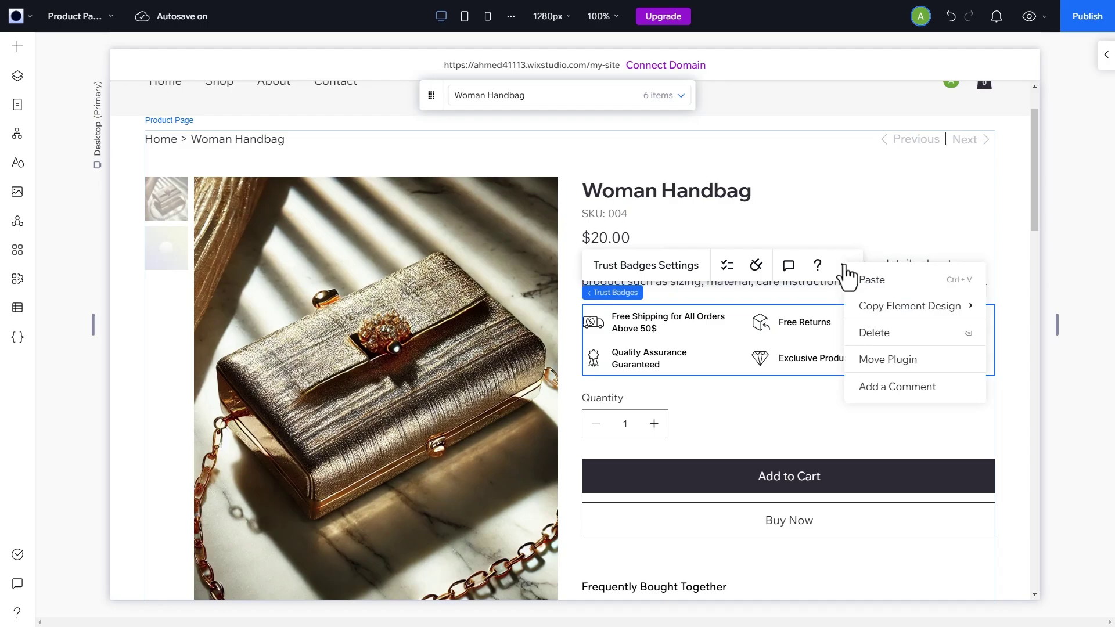
left_click(867, 366)
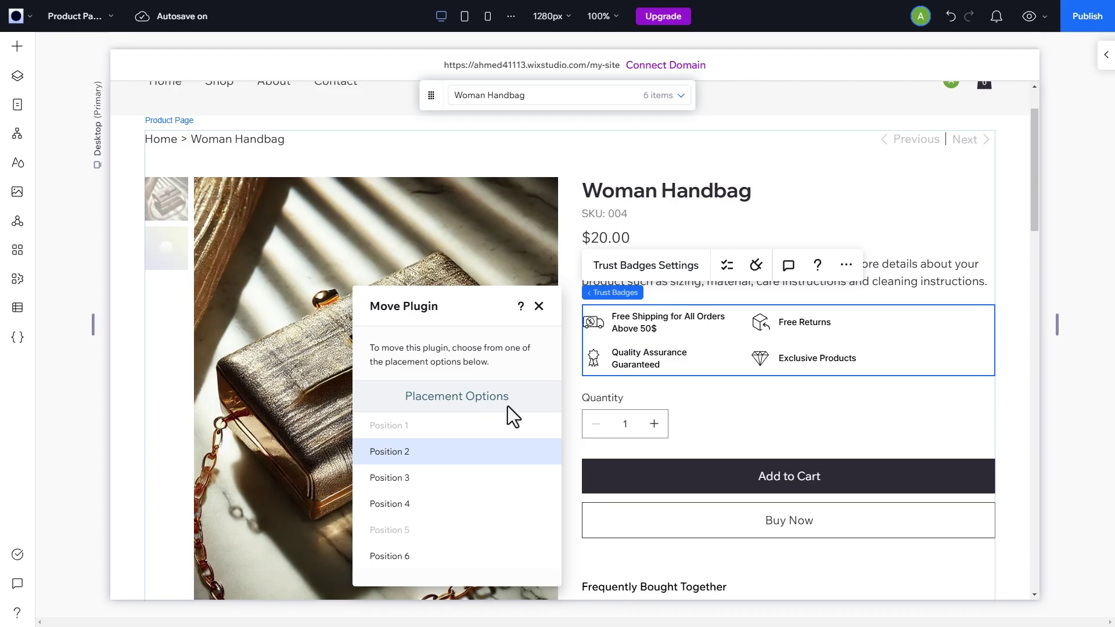
left_click(573, 353)
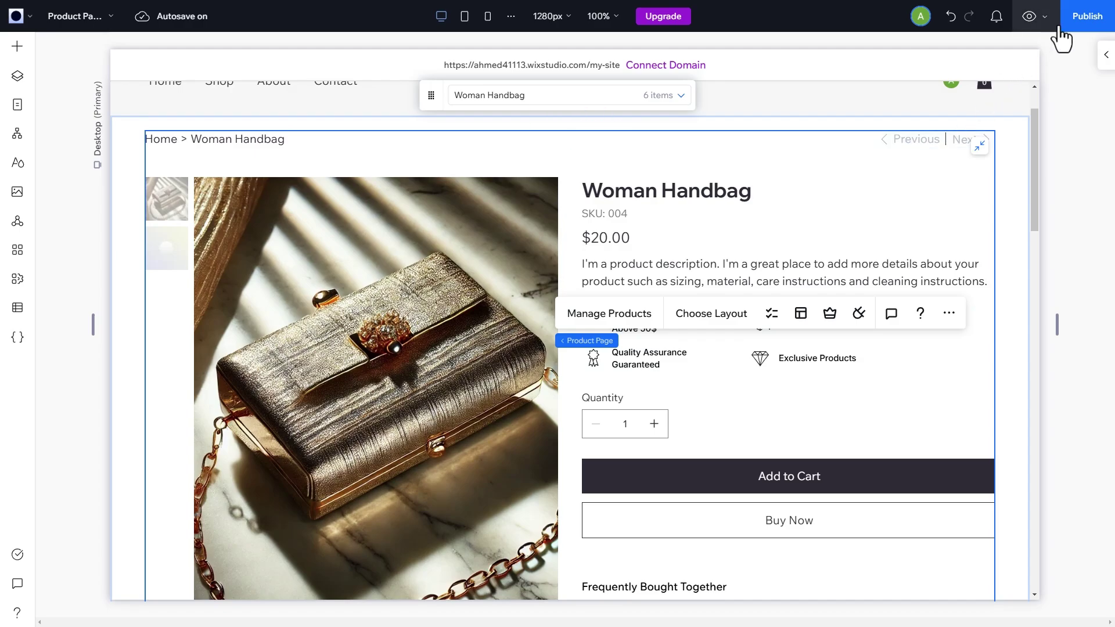
Publish the site with the customized trust badges on the product page.
left_click(1080, 27)
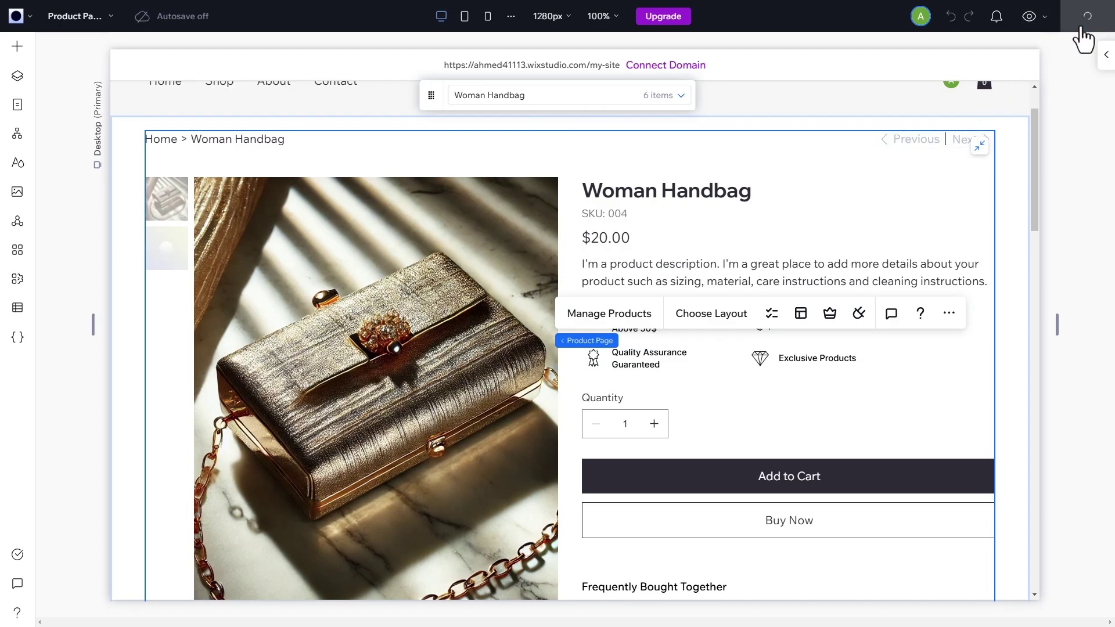